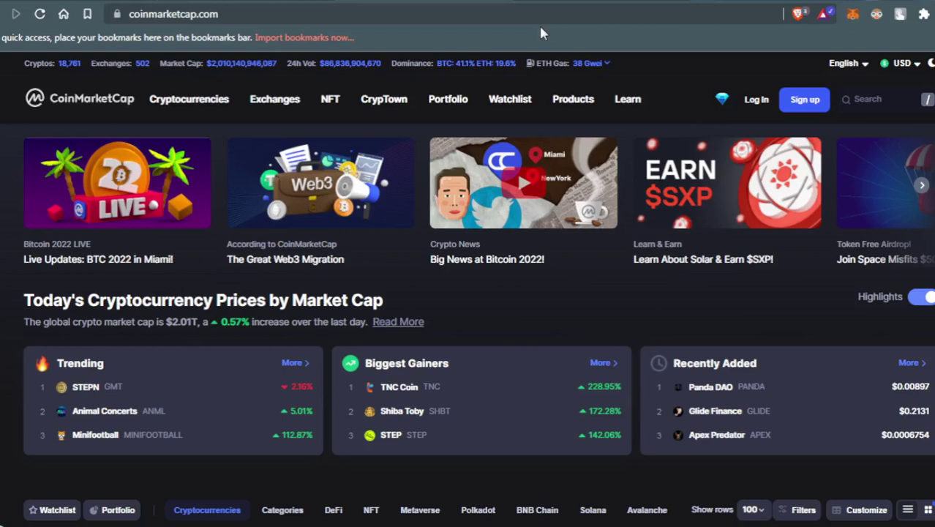
- Check the account's selected network and BNB balance in the MetaMask wallet, and close the wallet
{"action": "left_click", "coordinate": [853, 16]}
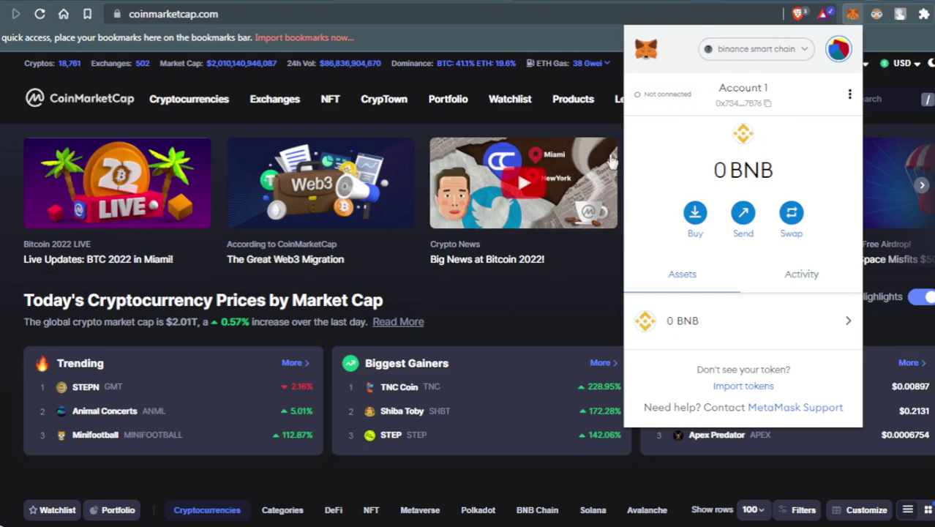
{"action": "left_click", "coordinate": [512, 316]}
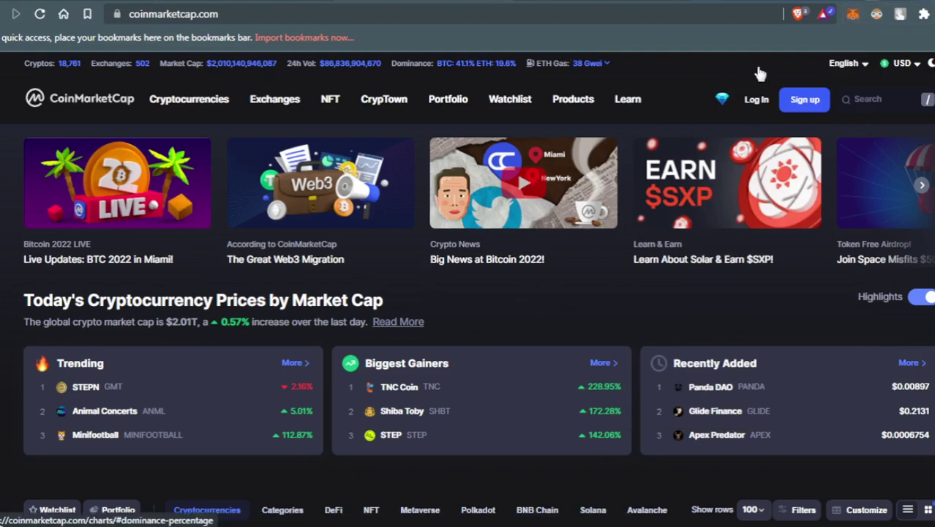
- Search CoinMarketCap for FLOKI and open the Floki Inu token page
{"action": "left_click", "coordinate": [872, 105]}
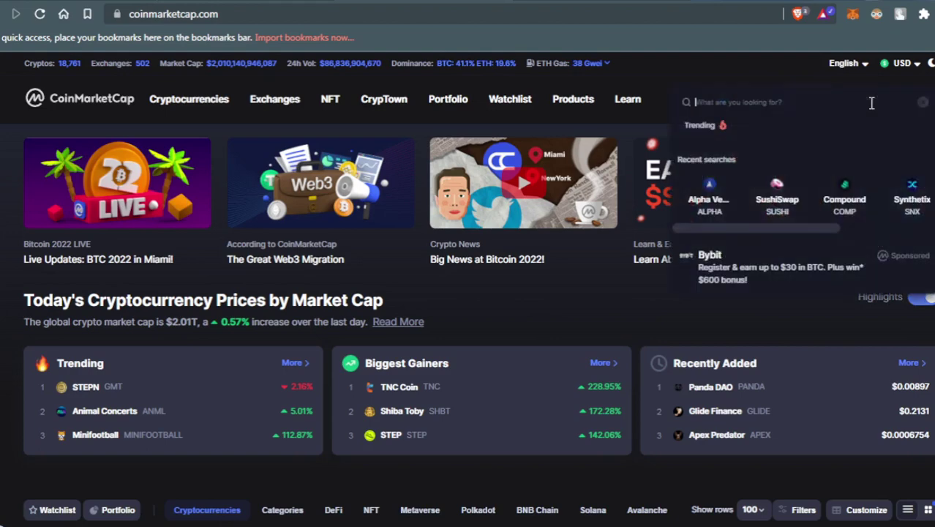
{"action": "type", "text": "FLOKO"}
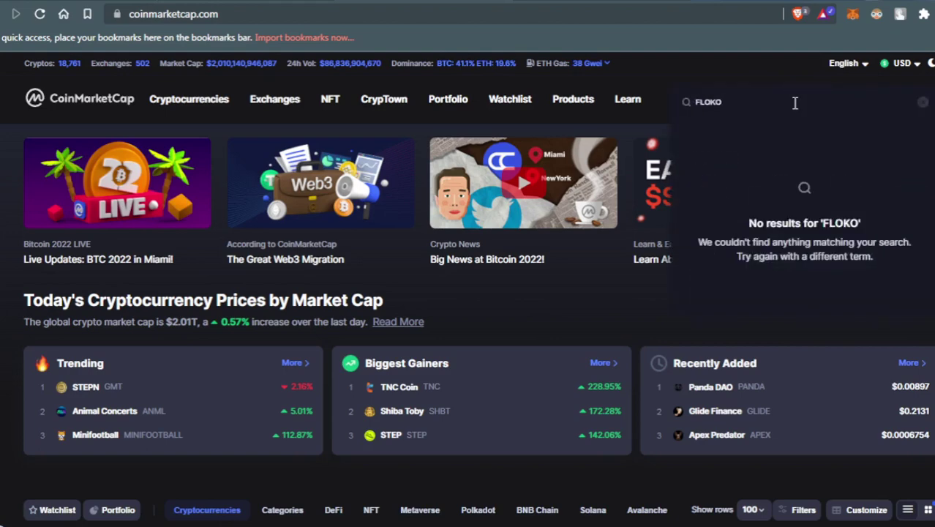
{"action": "key", "text": "BackSpace"}
{"action": "type", "text": "I"}
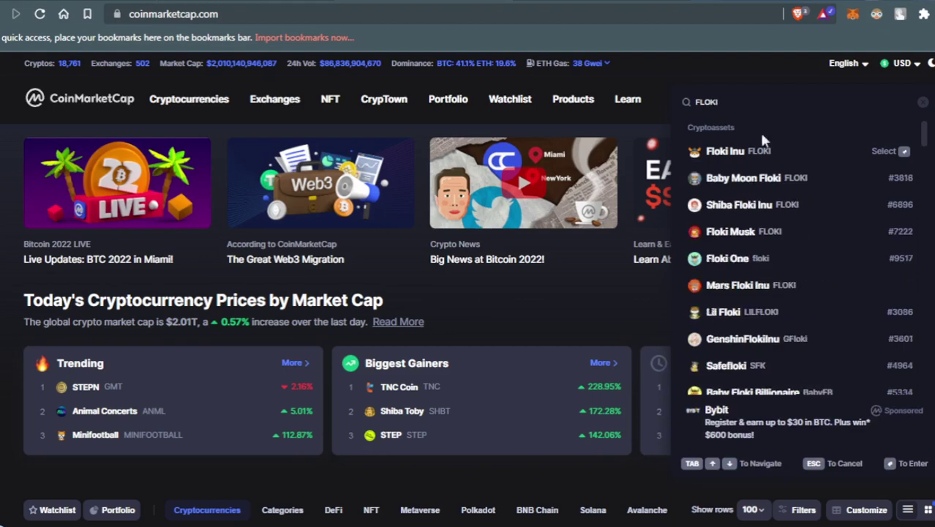
{"action": "left_click", "coordinate": [739, 152]}
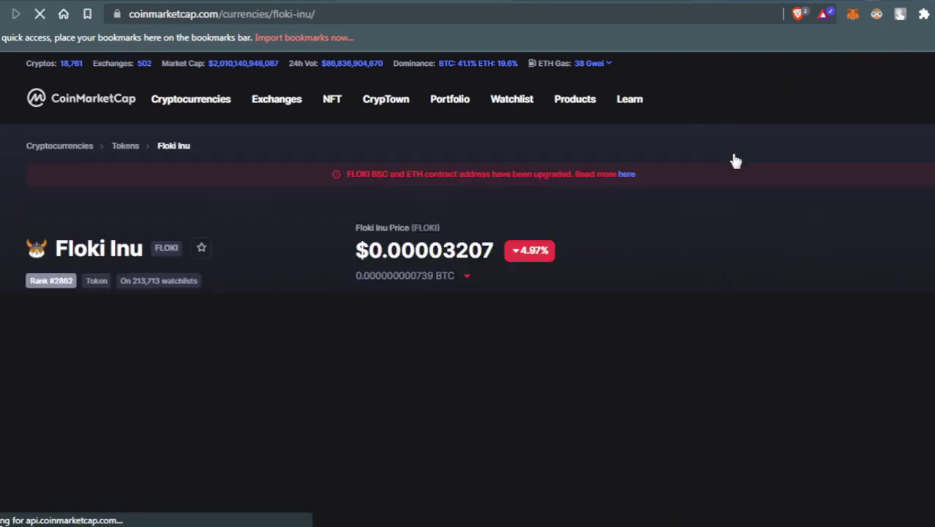
- Copy Floki Inu's BNB Smart Chain (BEP20) contract address from its additional contracts
{"action": "scroll", "coordinate": [286, 214], "scroll_direction": "down", "scroll_amount": 1}
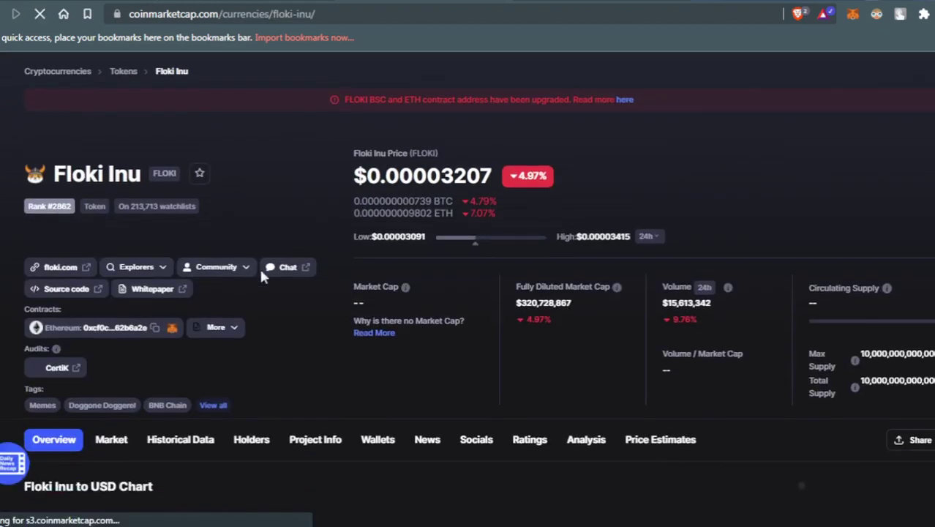
{"action": "left_click", "coordinate": [220, 330]}
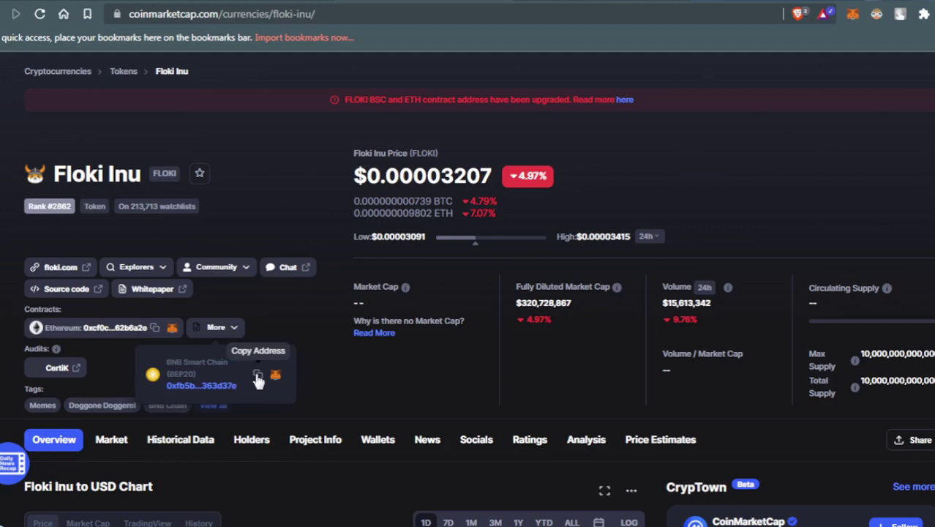
{"action": "left_click", "coordinate": [258, 377]}
- Switch to PancakeSwap and connect the MetaMask wallet on its Swap page
{"action": "left_click", "coordinate": [584, 3]}
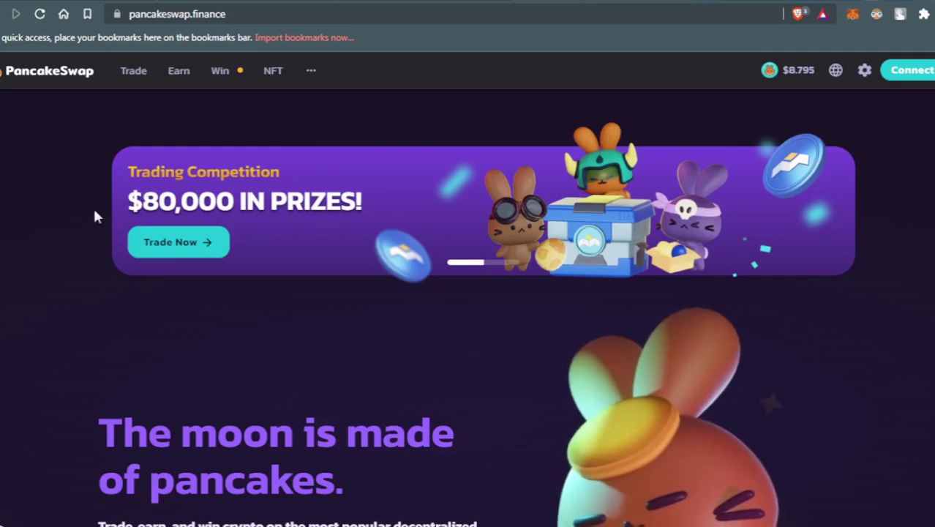
{"action": "mouse_move", "coordinate": [143, 64]}
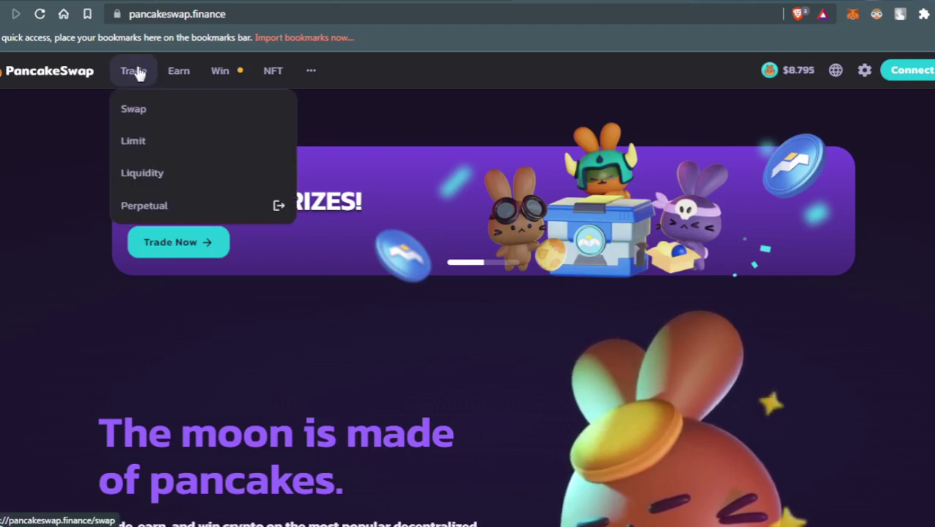
{"action": "left_click", "coordinate": [135, 112]}
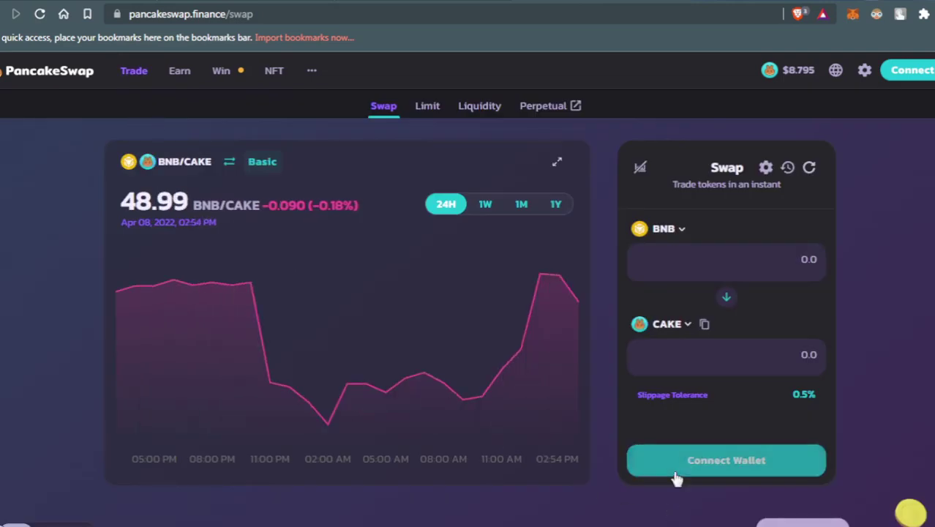
{"action": "left_click", "coordinate": [676, 477]}
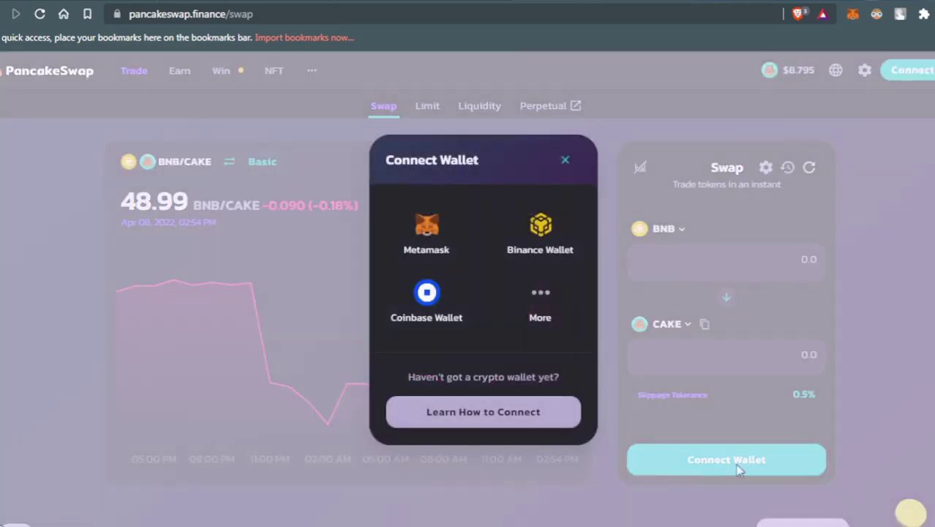
{"action": "left_click", "coordinate": [431, 227]}
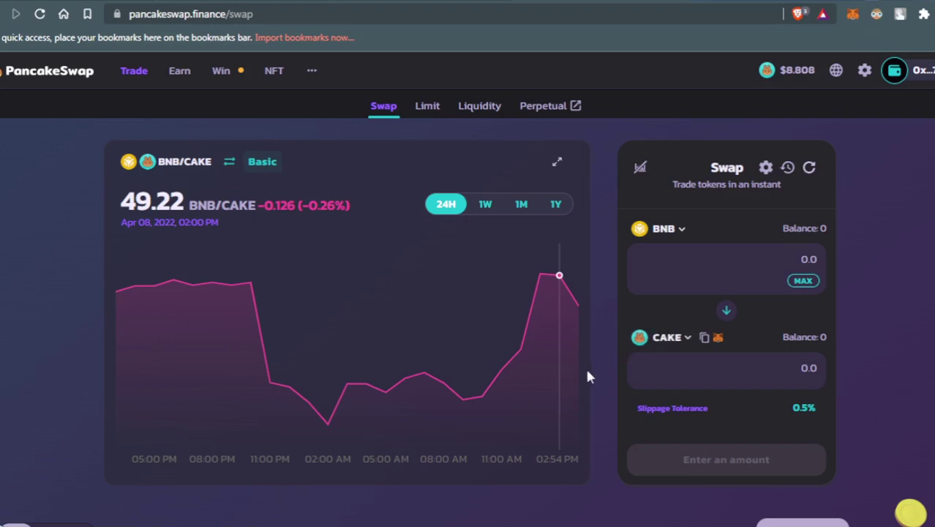
- Look up the receiving token with the copied Floki Inu contract address, and close the token selection without choosing one
{"action": "left_click", "coordinate": [675, 341]}
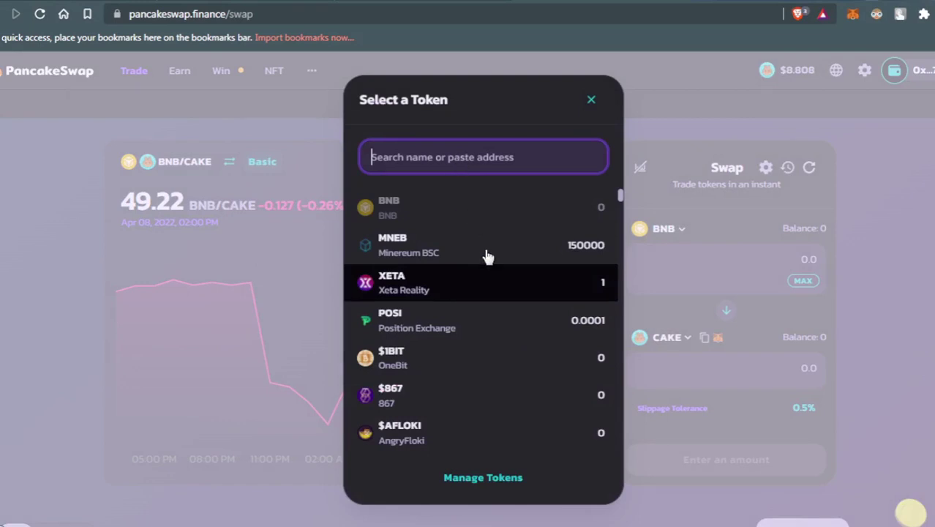
{"action": "key", "text": "ctrl+v"}
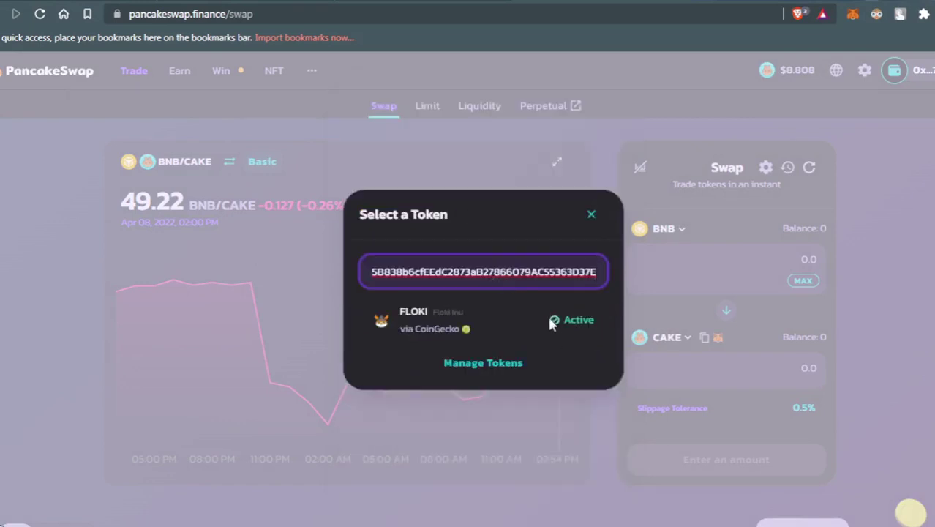
{"action": "left_click_drag", "start_coordinate": [558, 314], "coordinate": [597, 324]}
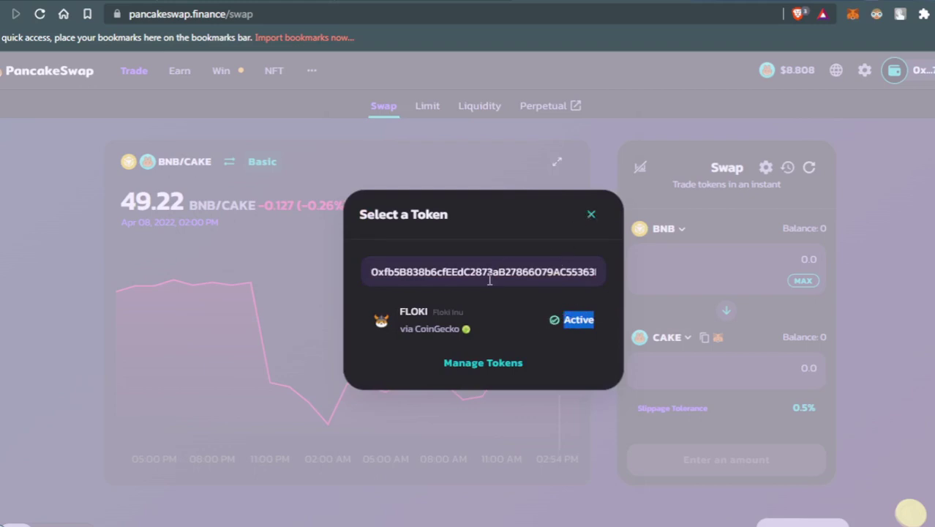
{"action": "left_click", "coordinate": [591, 214]}
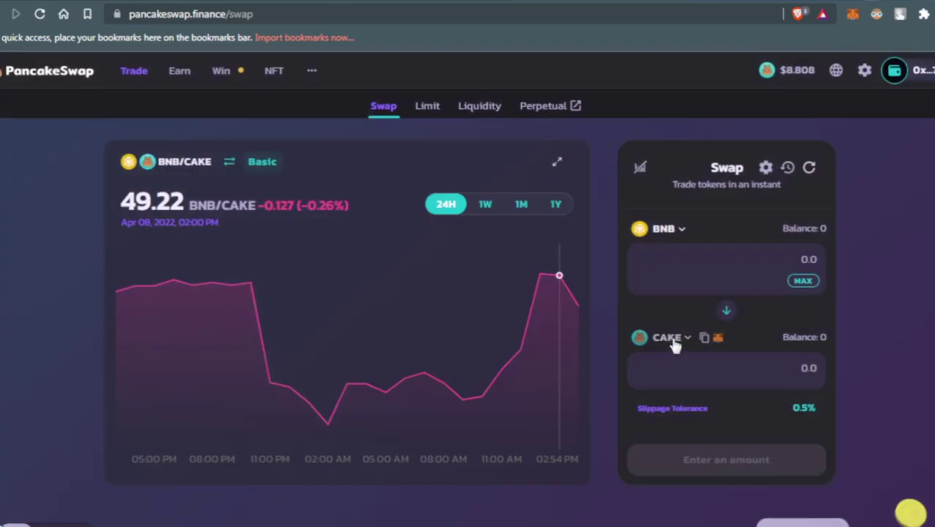
- Reopen the receiving token's selection, search it for FLOKI and browse the matching tokens
{"action": "left_click", "coordinate": [673, 340]}
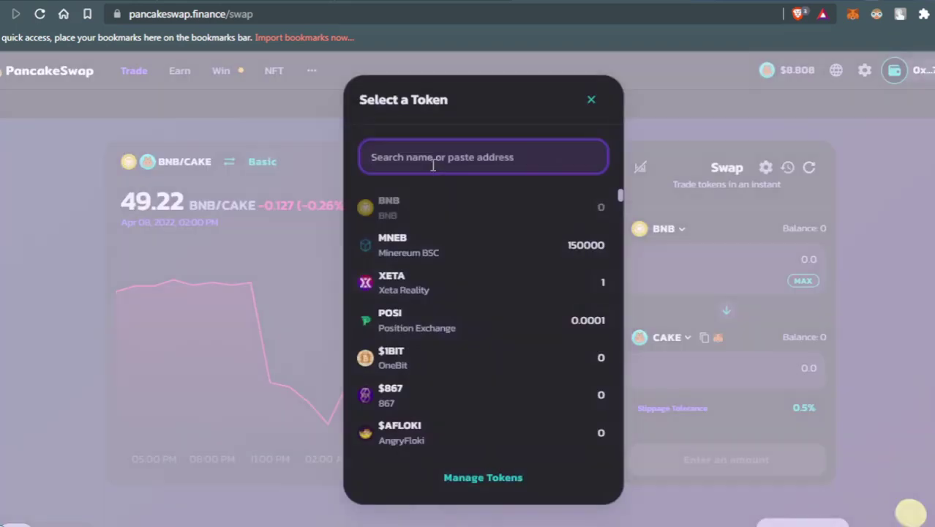
{"action": "type", "text": "FLOKI"}
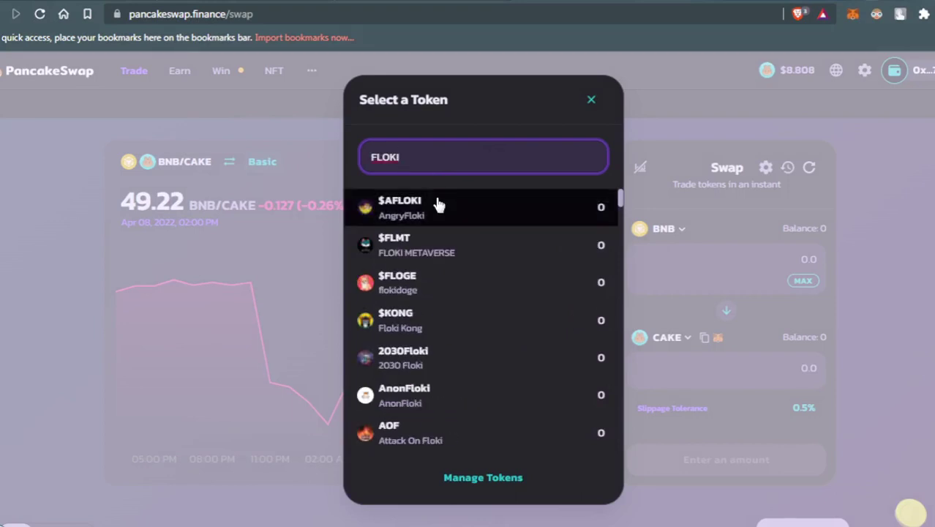
{"action": "scroll", "coordinate": [437, 219], "scroll_direction": "down", "scroll_amount": 3}
{"action": "scroll", "coordinate": [437, 232], "scroll_direction": "up", "scroll_amount": 3}
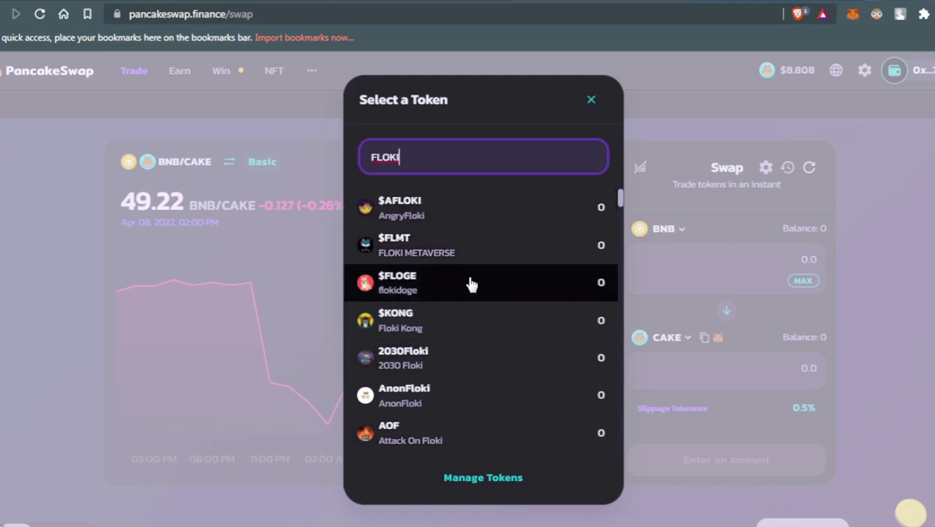
- Replace the FLOKI search with the copied contract address and examine the token it matches
{"action": "left_click_drag", "start_coordinate": [414, 157], "coordinate": [369, 150]}
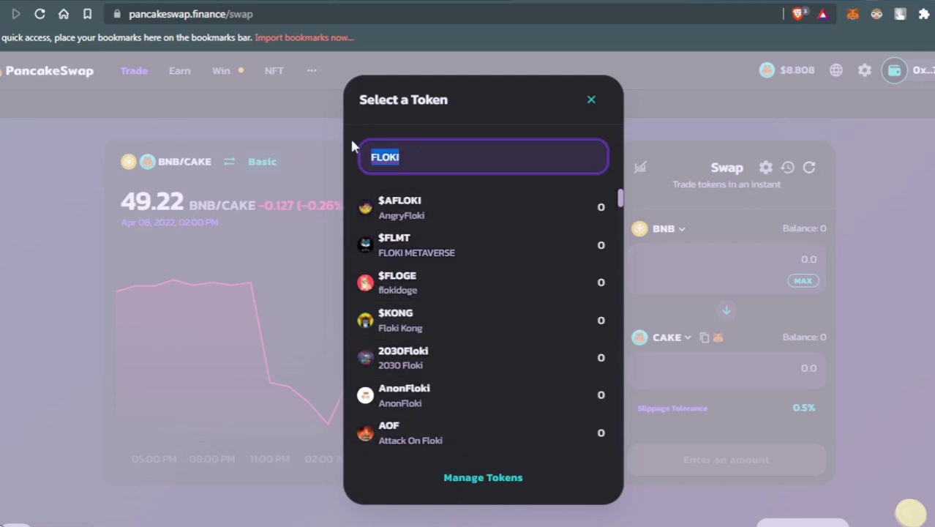
{"action": "key", "text": "ctrl+v"}
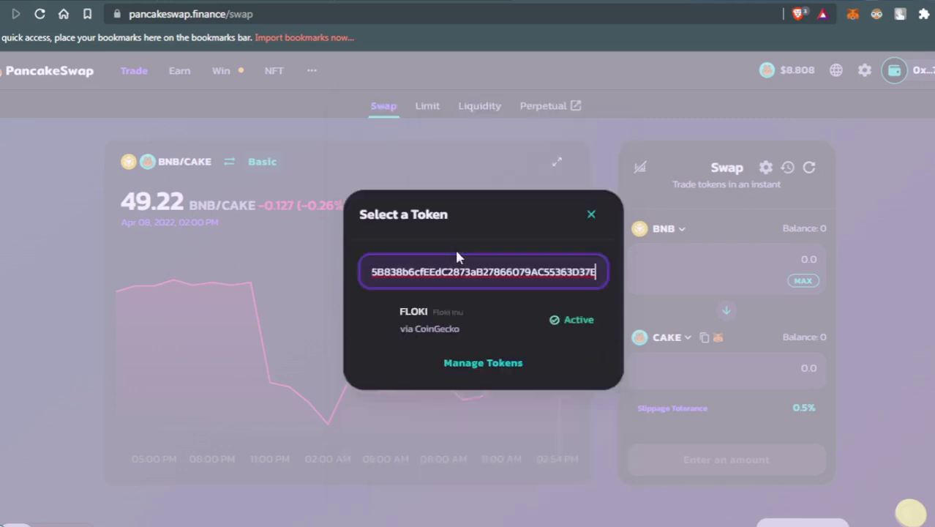
{"action": "left_click_drag", "start_coordinate": [429, 313], "coordinate": [399, 312]}
{"action": "left_click", "coordinate": [436, 313]}
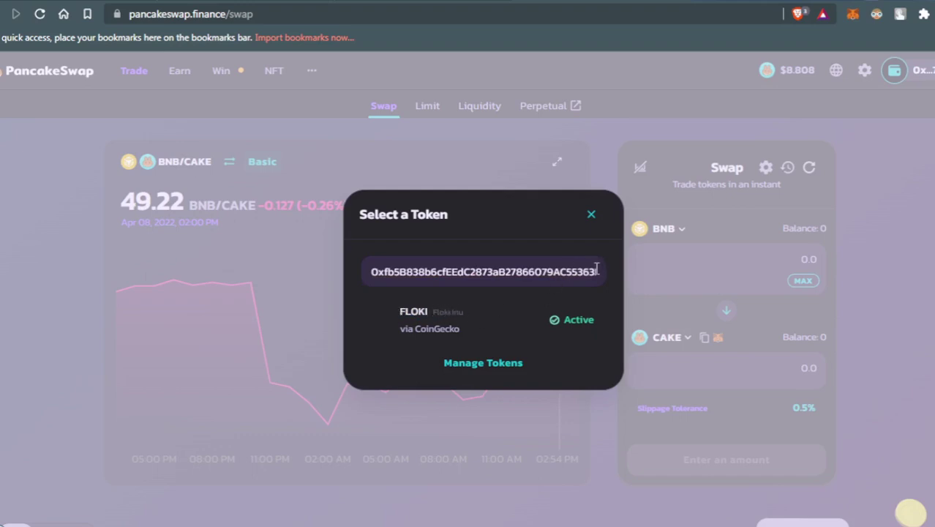
- Clear the contract address, search for "FLOKI inu" and select the FLOKI (Floki Inu) token to receive
{"action": "left_click_drag", "start_coordinate": [597, 268], "coordinate": [321, 275]}
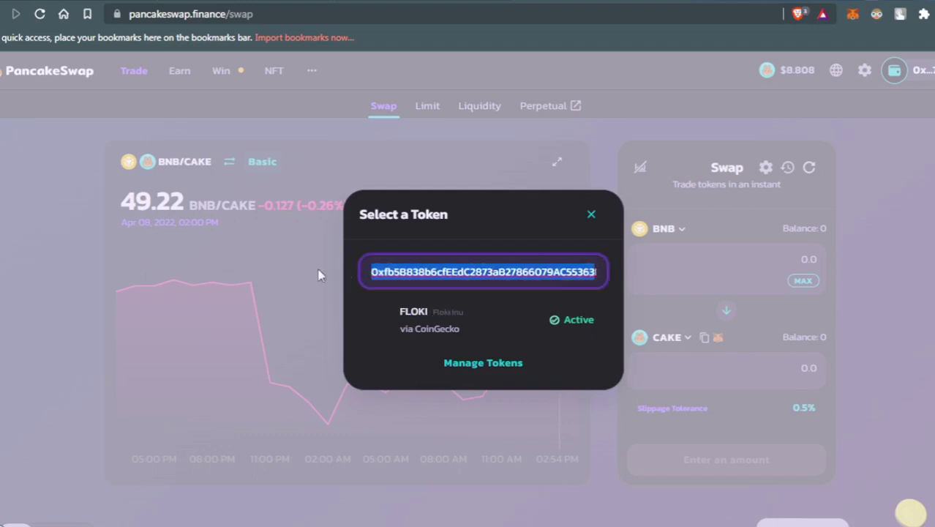
{"action": "left_click", "coordinate": [556, 274]}
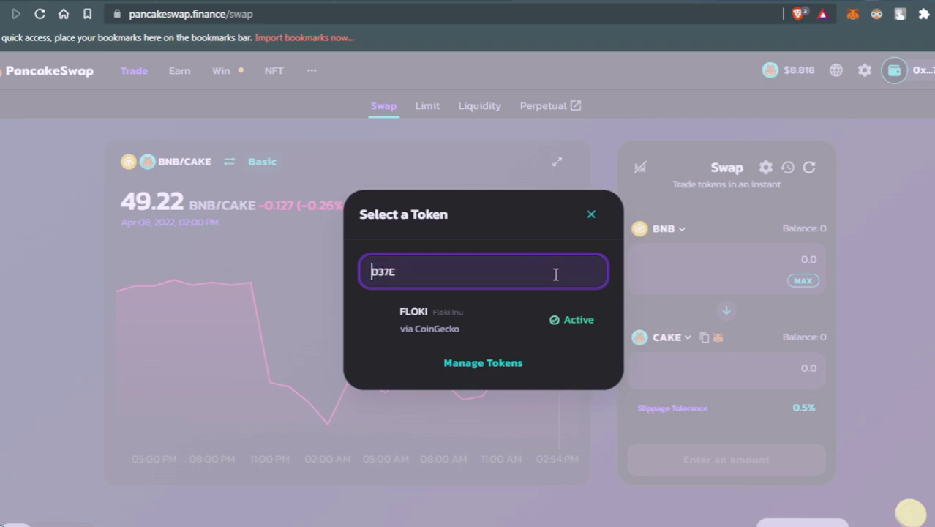
{"action": "key", "text": "BackSpace"}
{"action": "key", "text": "BackSpace"}
{"action": "key", "text": "BackSpace"}
{"action": "key", "text": "BackSpace"}
{"action": "key", "text": "BackSpace"}
{"action": "key", "text": "BackSpace"}
{"action": "key", "text": "BackSpace"}
{"action": "key", "text": "BackSpace"}
{"action": "key", "text": "BackSpace"}
{"action": "key", "text": "BackSpace"}
{"action": "key", "text": "BackSpace"}
{"action": "key", "text": "BackSpace"}
{"action": "key", "text": "BackSpace"}
{"action": "key", "text": "BackSpace"}
{"action": "key", "text": "BackSpace"}
{"action": "key", "text": "BackSpace"}
{"action": "key", "text": "BackSpace"}
{"action": "key", "text": "BackSpace"}
{"action": "key", "text": "BackSpace"}
{"action": "key", "text": "BackSpace"}
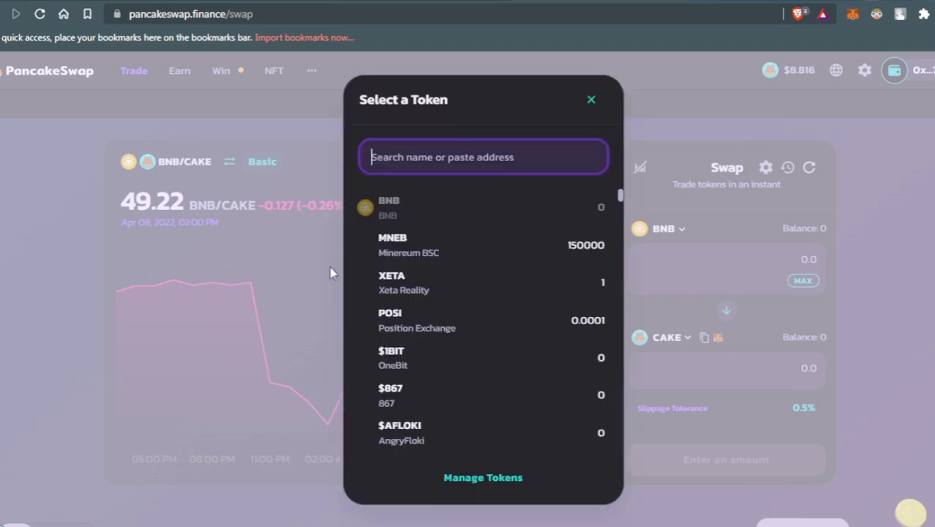
{"action": "type", "text": "FLOKI"}
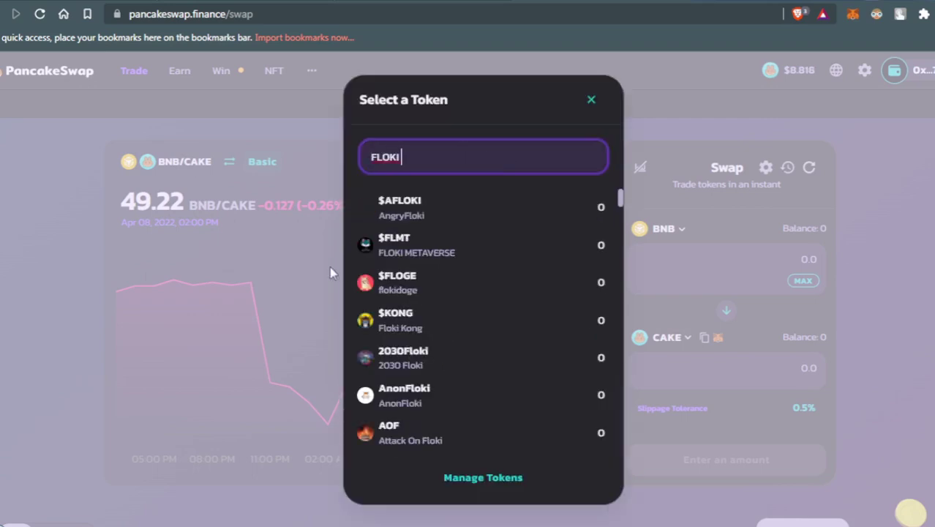
{"action": "type", "text": " inu"}
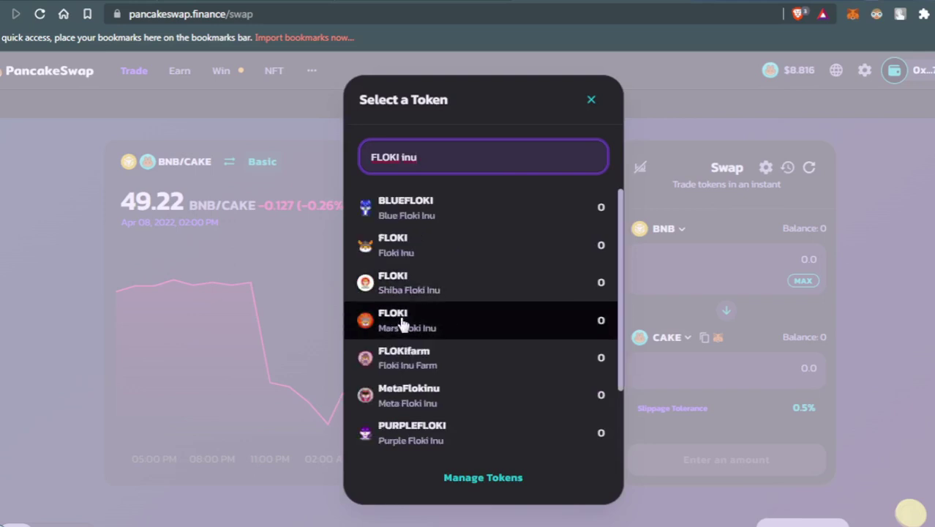
{"action": "left_click", "coordinate": [399, 250]}
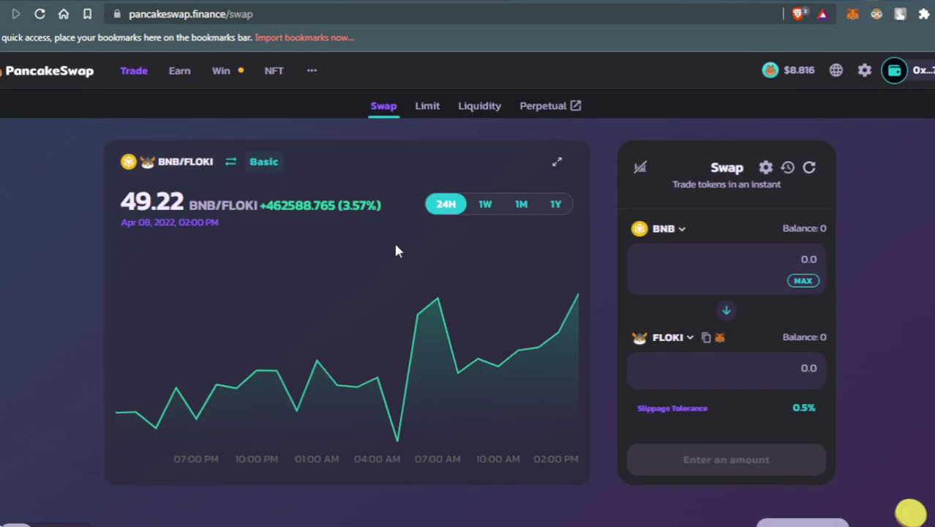
- Set the amount of BNB to swap to 0.5 and highlight the calculated FLOKI amount
{"action": "left_click", "coordinate": [796, 278]}
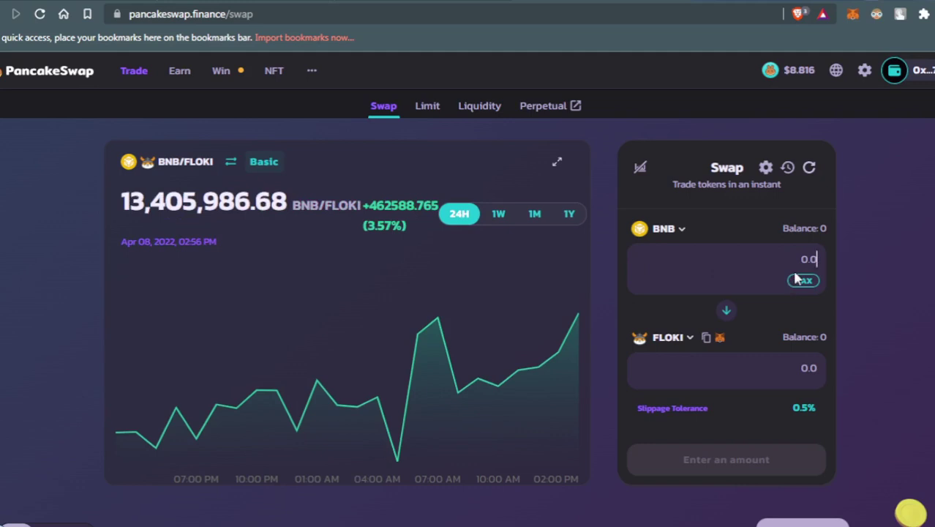
{"action": "type", "text": "0.5"}
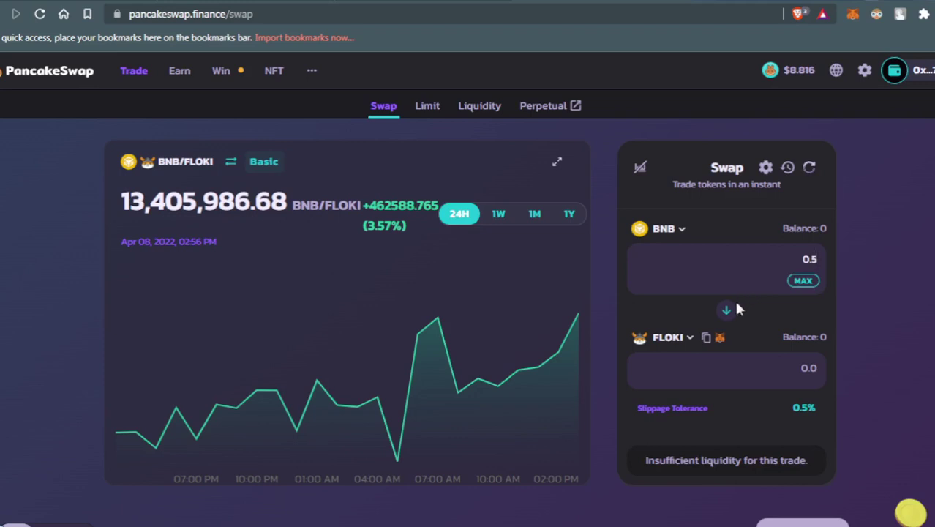
{"action": "left_click_drag", "start_coordinate": [774, 368], "coordinate": [824, 373]}
{"action": "left_click_drag", "start_coordinate": [728, 367], "coordinate": [819, 376]}
{"action": "left_click", "coordinate": [747, 375]}
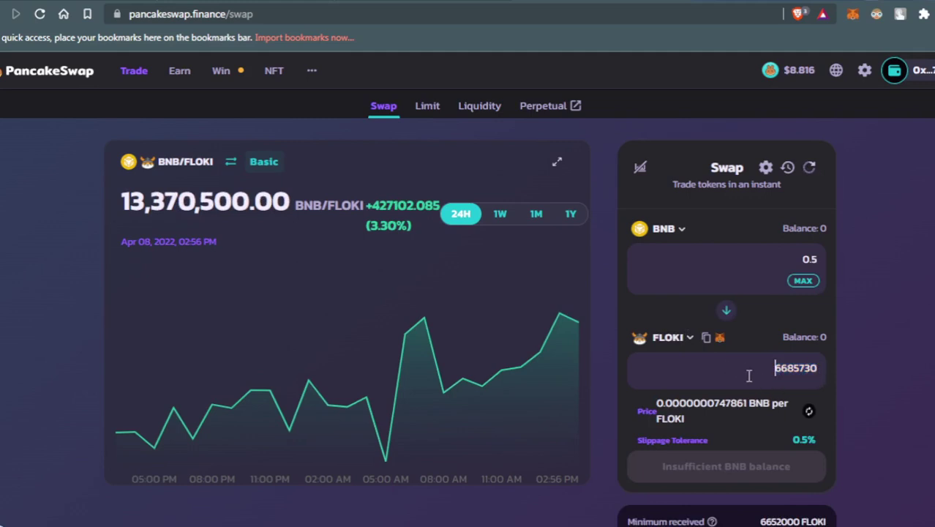